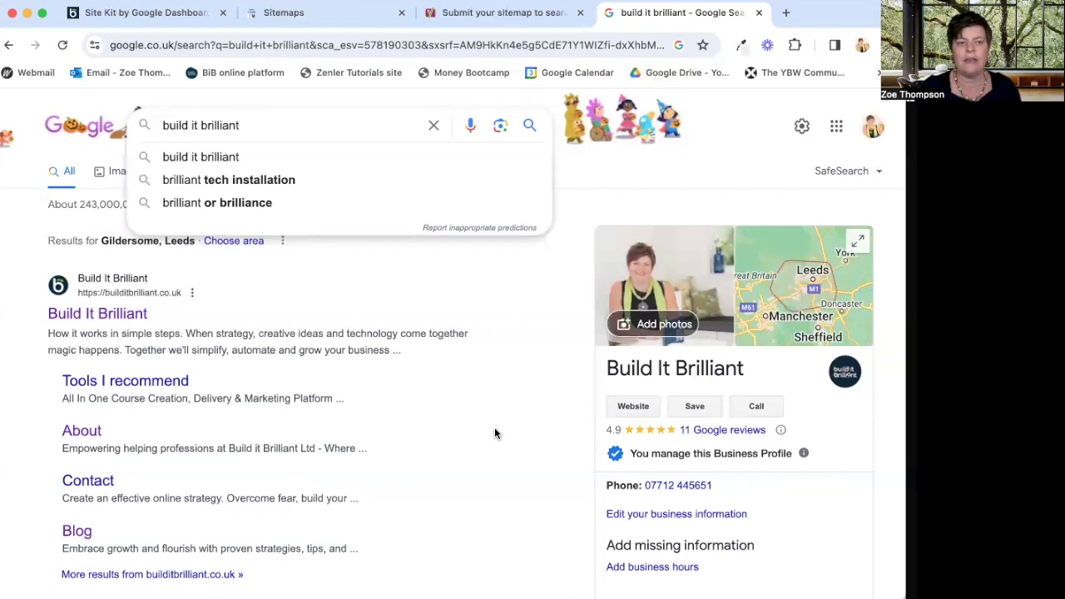
# Return to the WordPress admin and locate Site Kit by Google among the installed plugins.
pyautogui.scroll(-1, 211, 334)
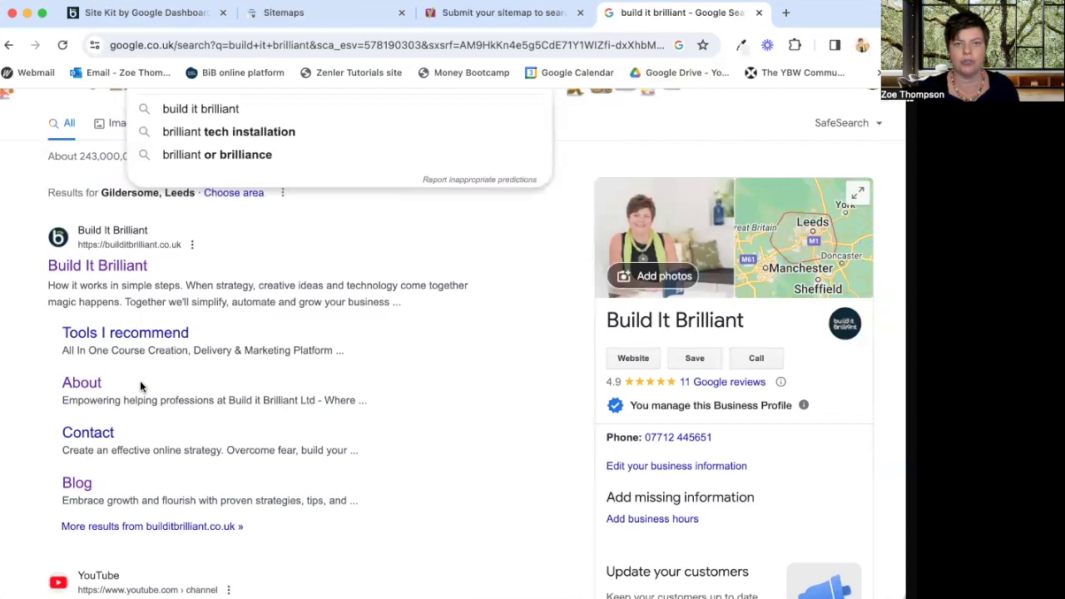
pyautogui.click(108, 15)
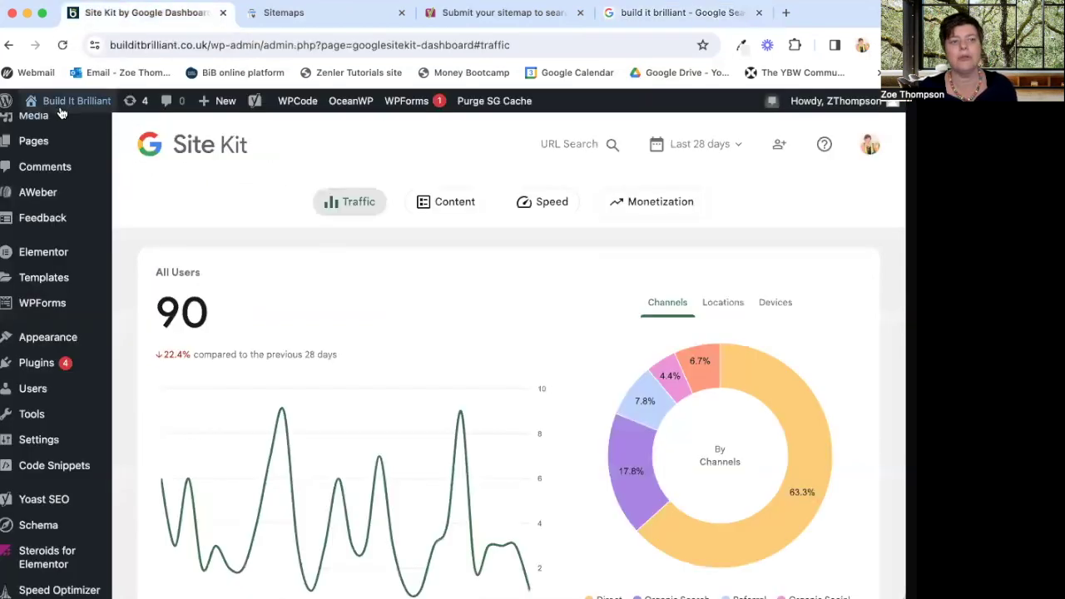
pyautogui.moveTo(43, 504)
pyautogui.click(38, 368)
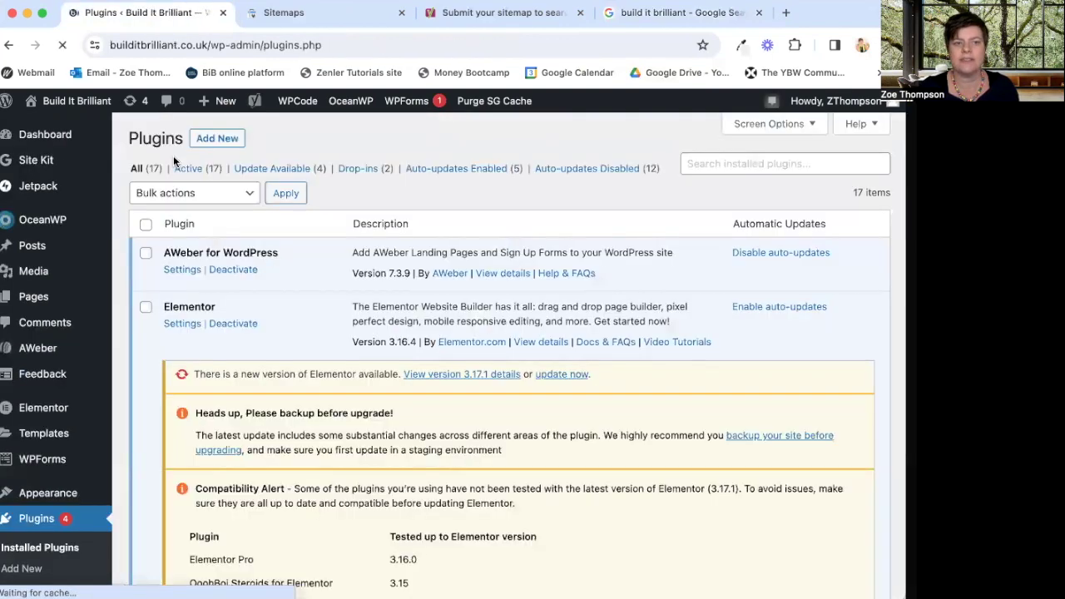
pyautogui.scroll(-10, 270, 353)
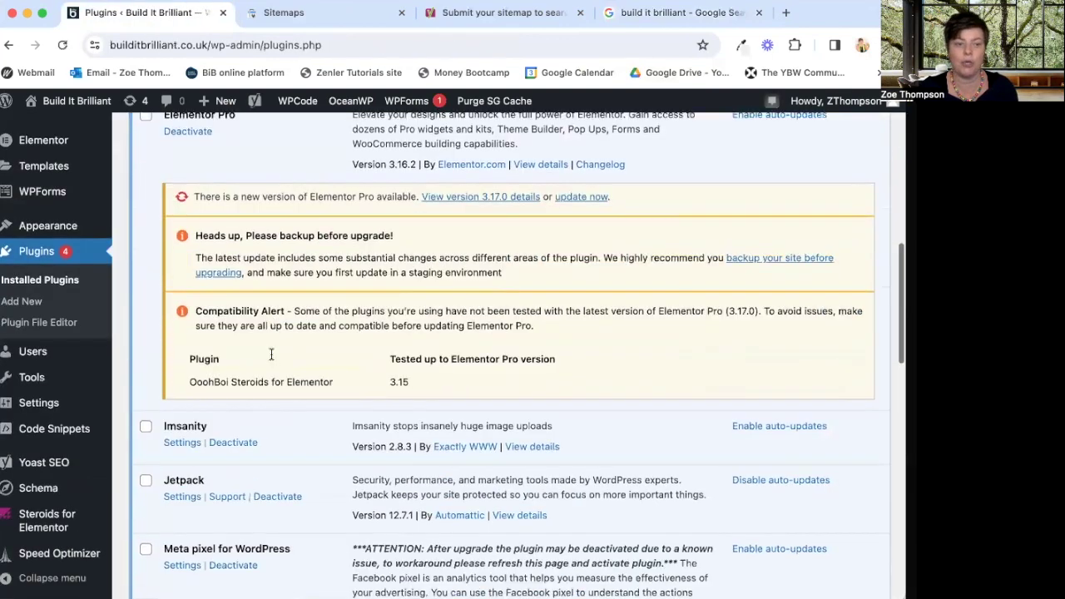
pyautogui.scroll(-5, 270, 354)
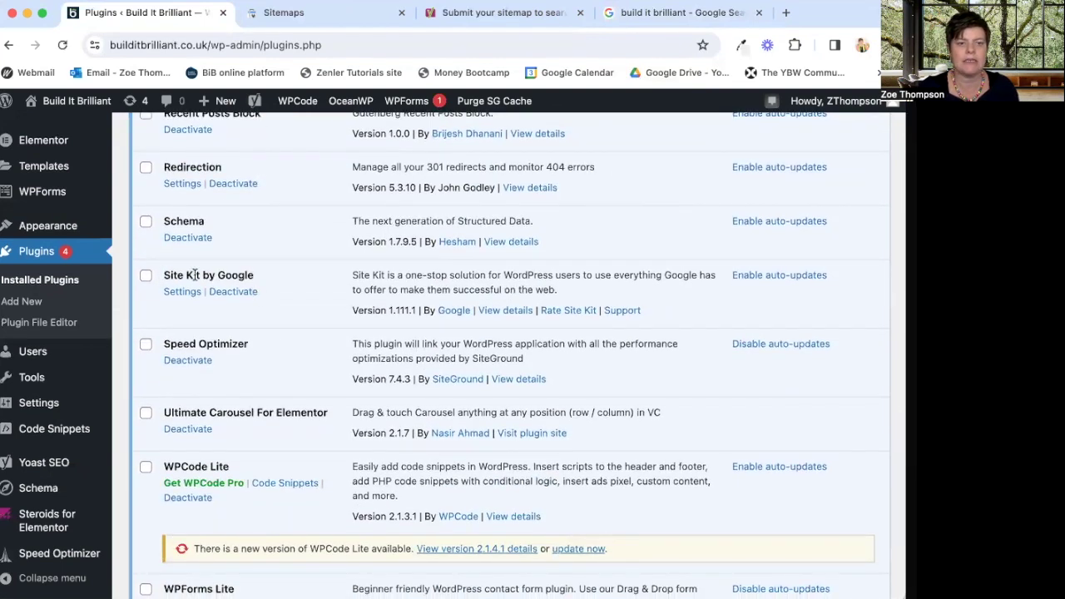
pyautogui.moveTo(162, 275); pyautogui.dragTo(263, 280)
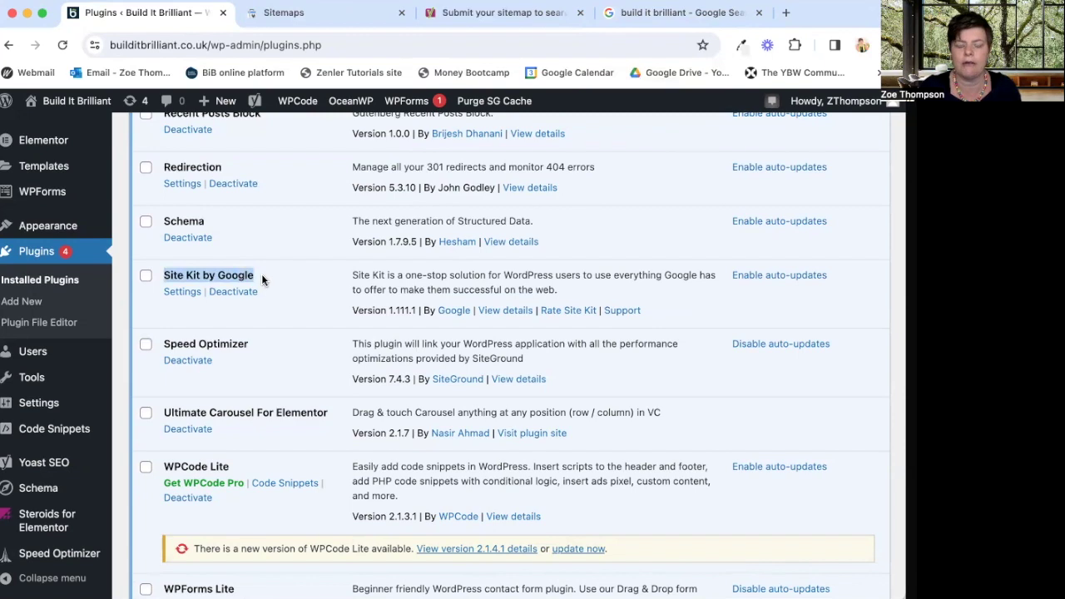
pyautogui.scroll(15, 279, 280)
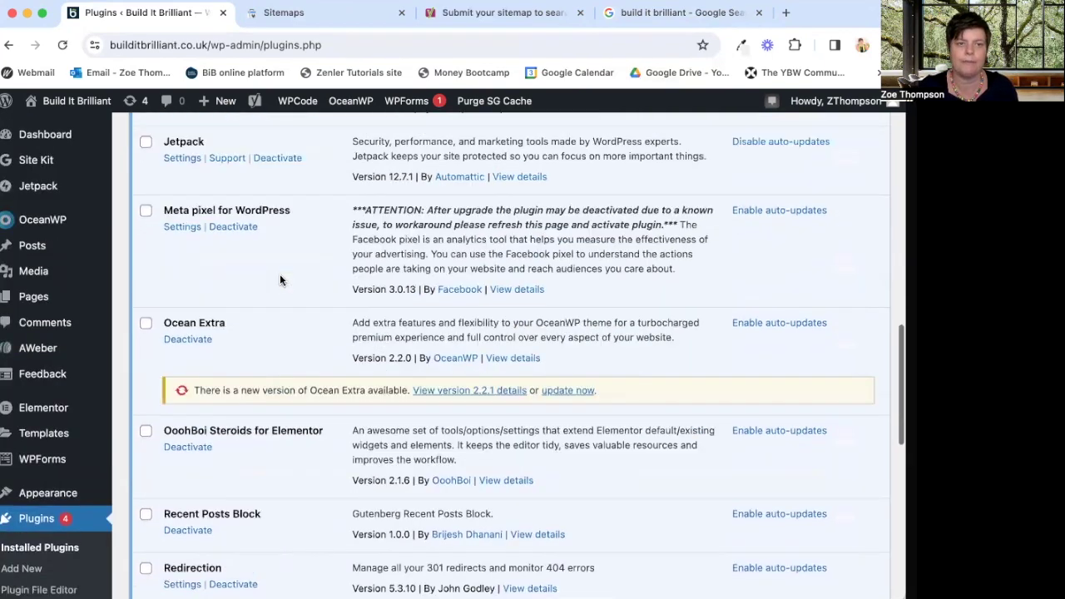
pyautogui.scroll(3, 231, 210)
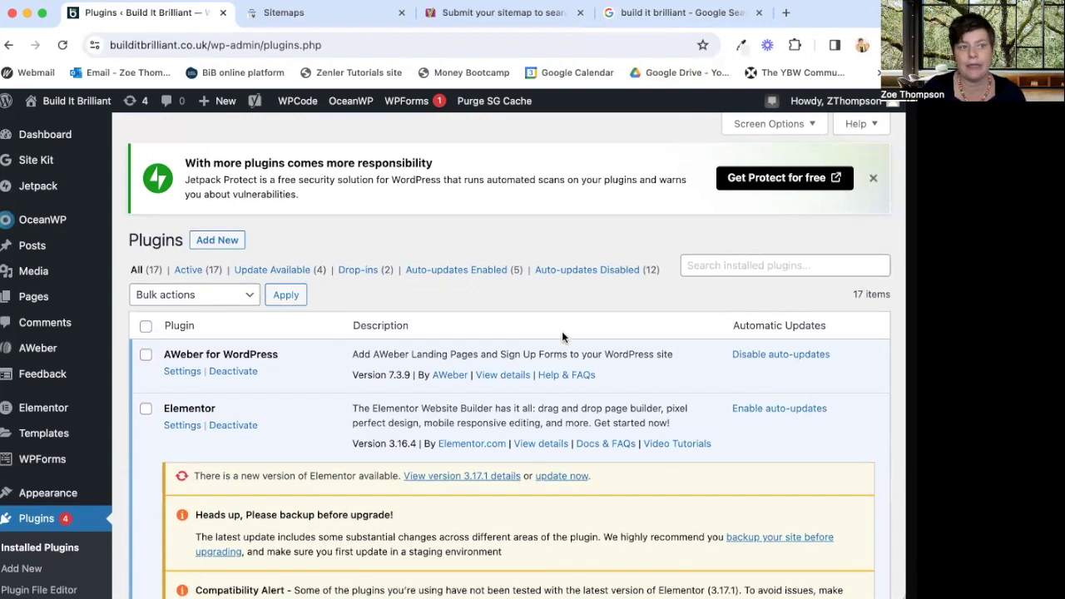
# Open the Site Kit dashboard and review its audience growth and search traffic charts for the last 28 days.
pyautogui.moveTo(33, 165)
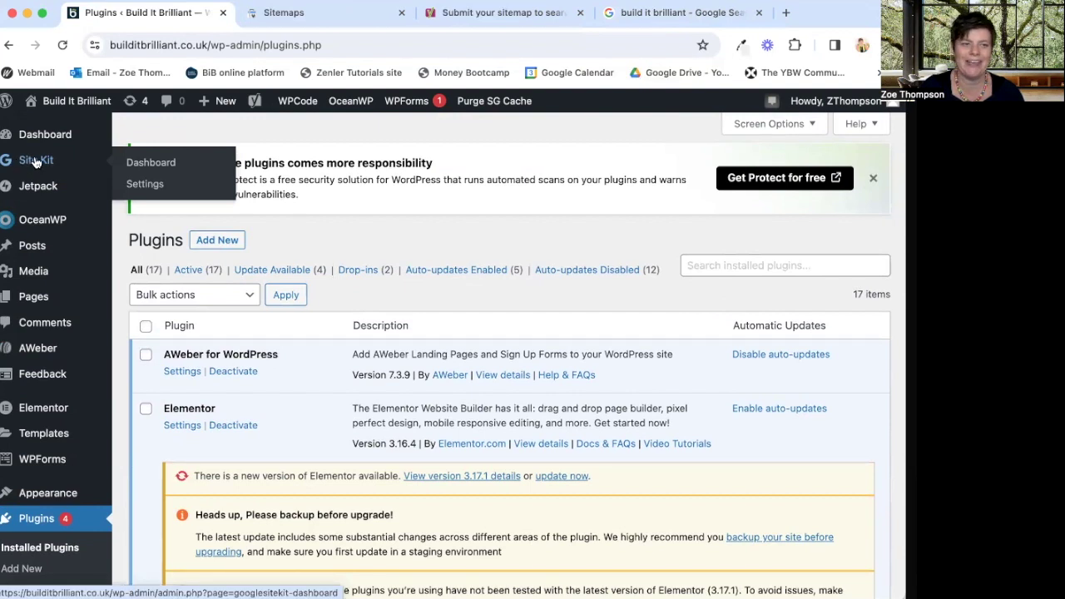
pyautogui.click(36, 160)
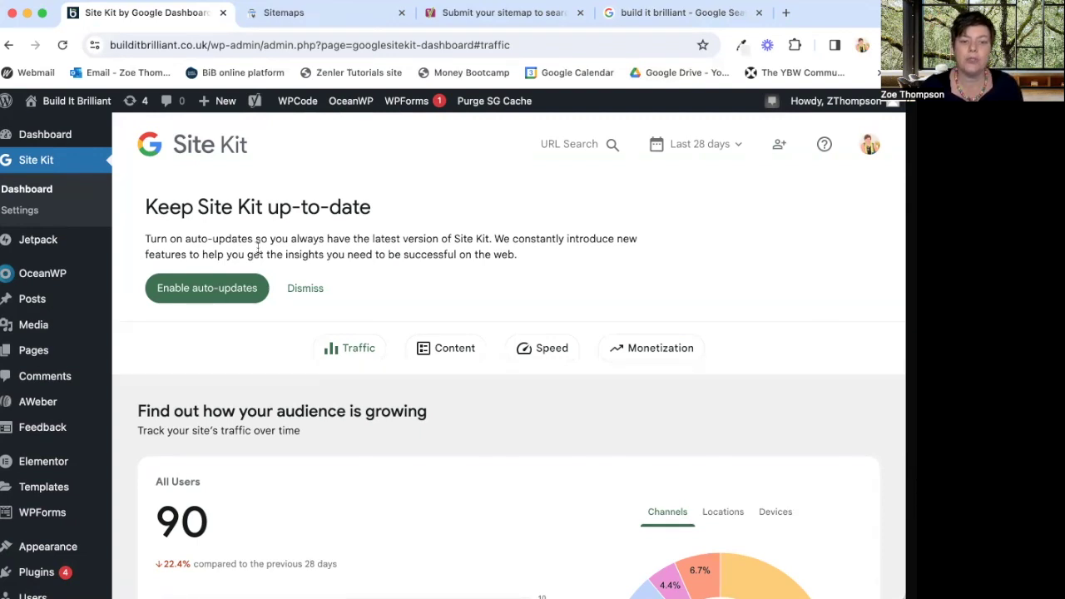
pyautogui.scroll(-1, 297, 315)
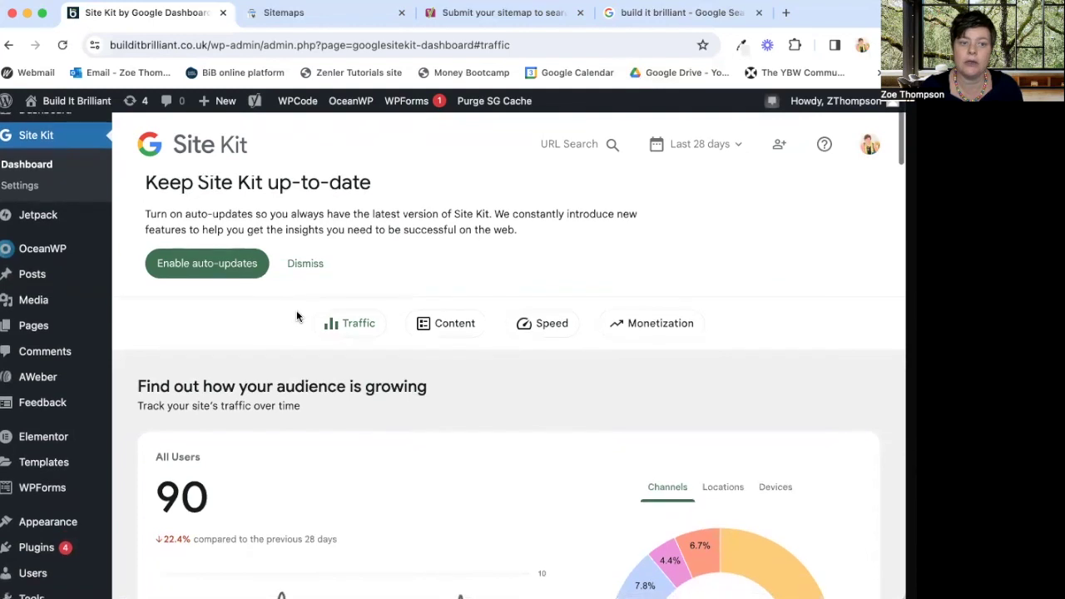
pyautogui.scroll(-5, 297, 316)
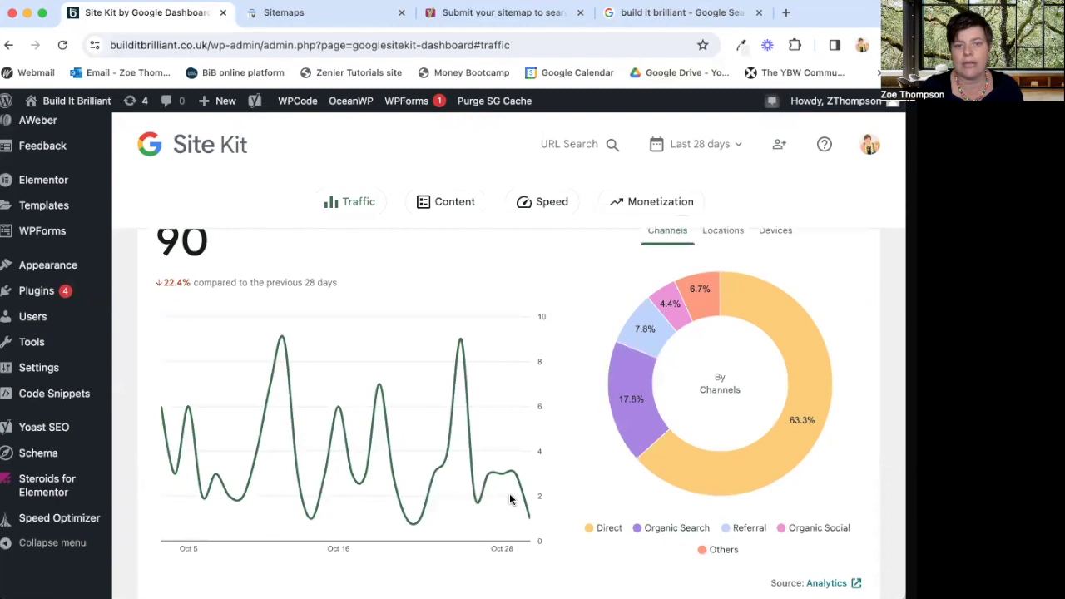
pyautogui.scroll(-8, 510, 499)
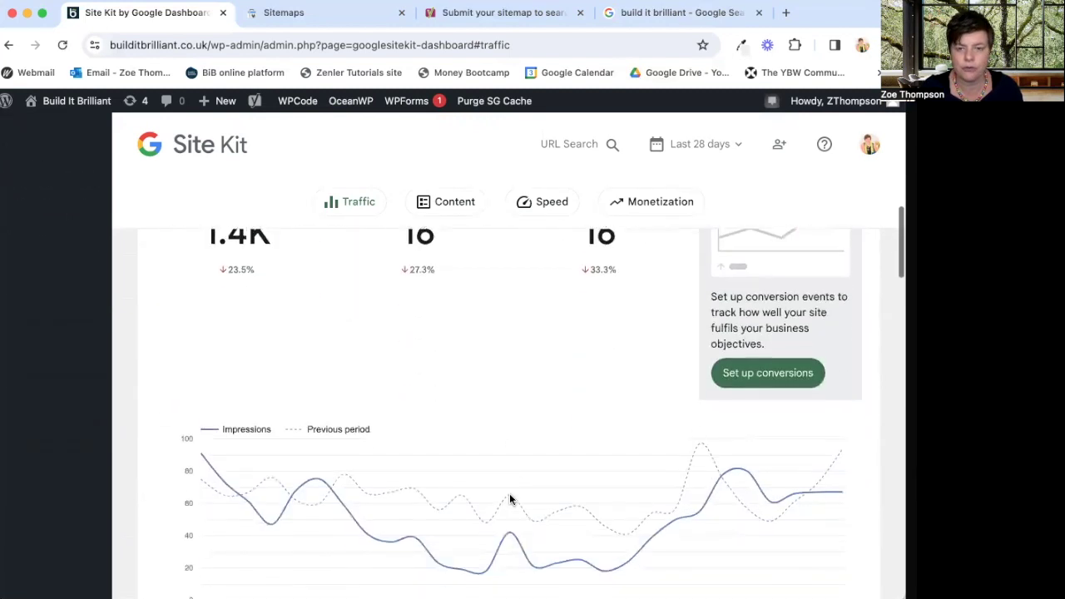
pyautogui.scroll(-4, 510, 499)
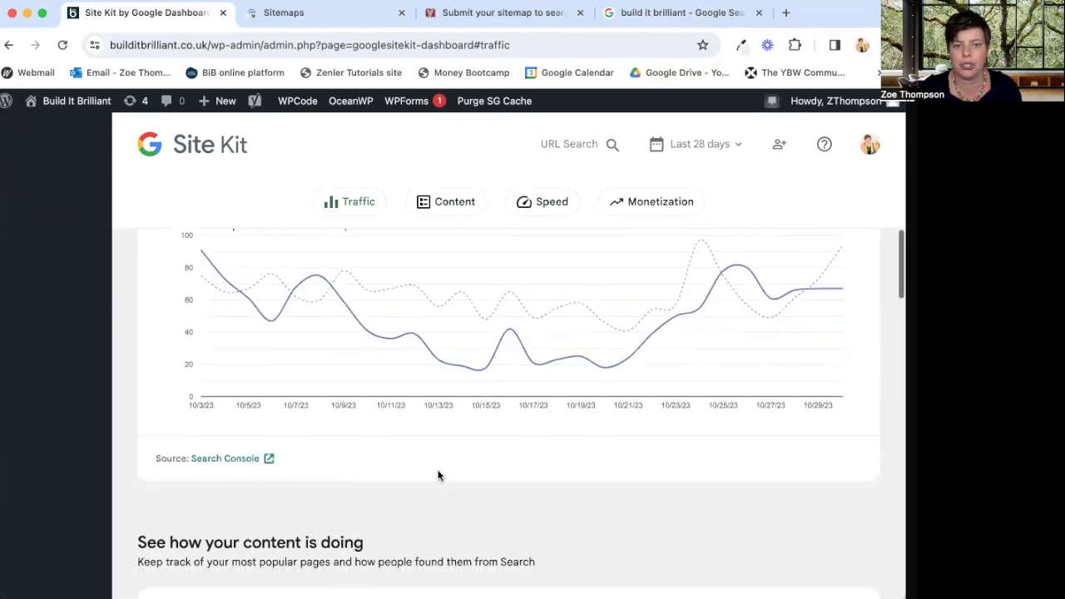
pyautogui.scroll(10, 439, 475)
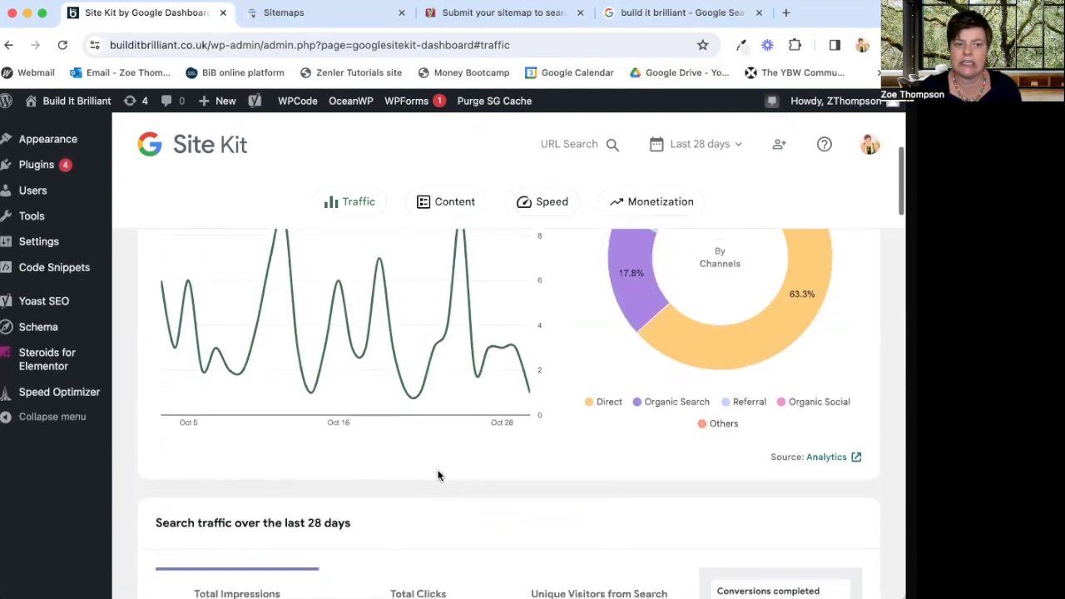
pyautogui.scroll(-7, 438, 475)
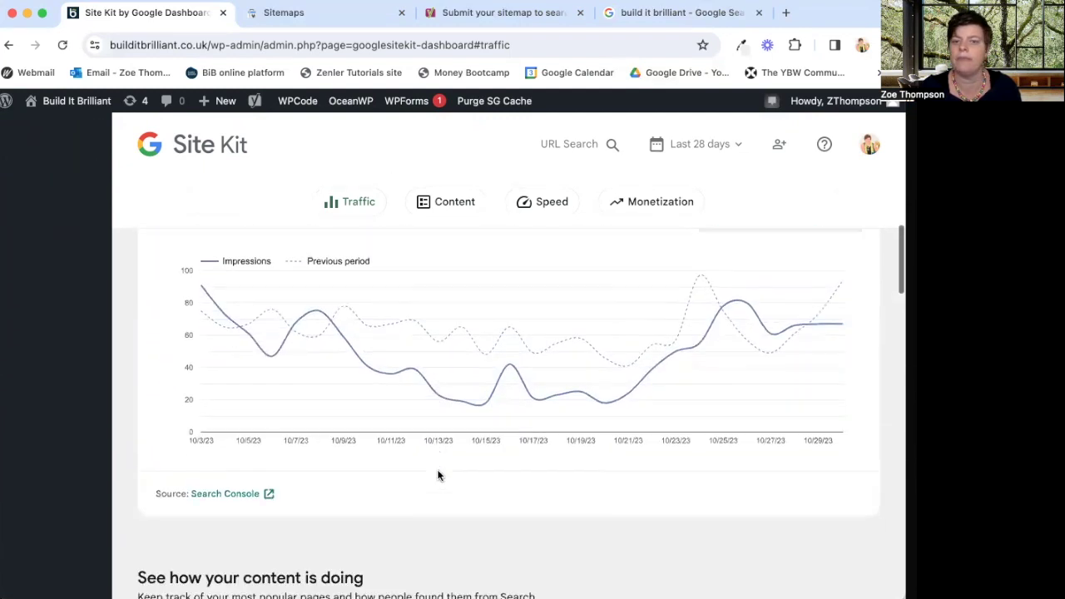
pyautogui.scroll(4, 439, 475)
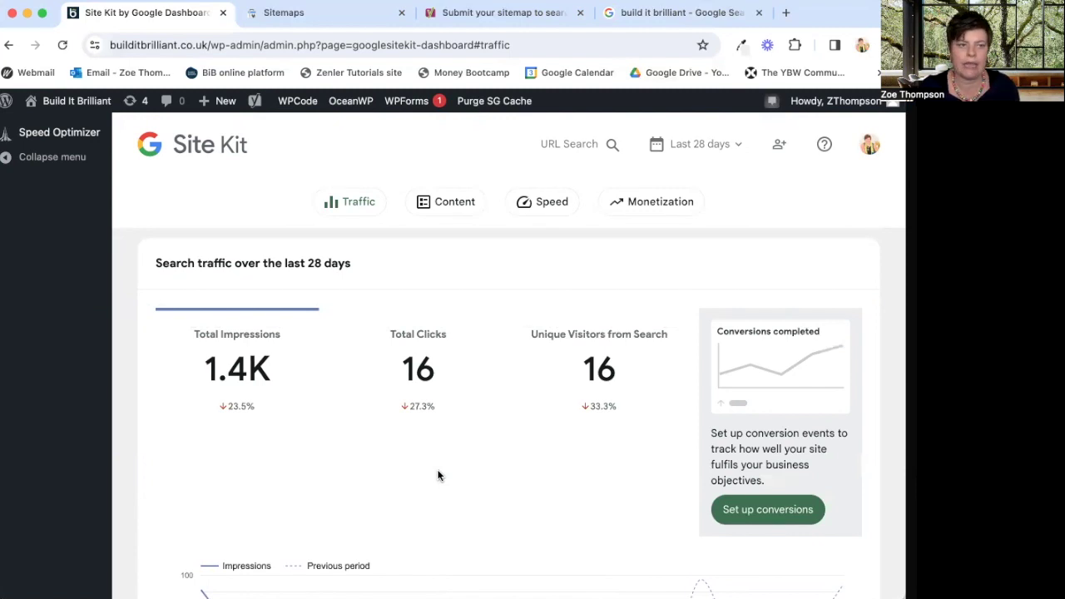
# Visit the live Build It Brilliant site and show the Site Kit stats for its Home page.
pyautogui.moveTo(73, 111)
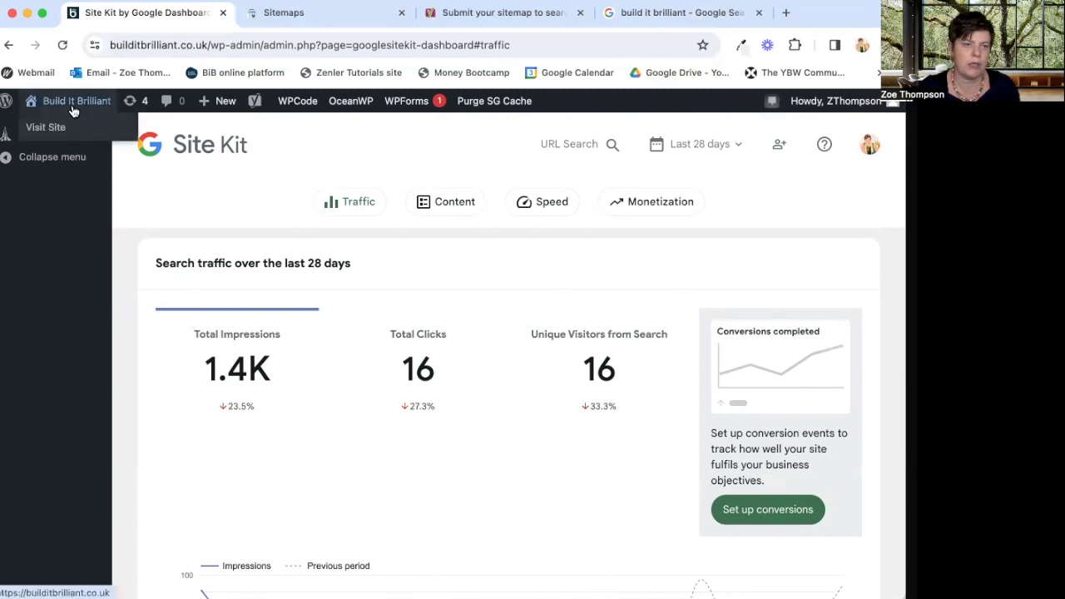
pyautogui.click(47, 129)
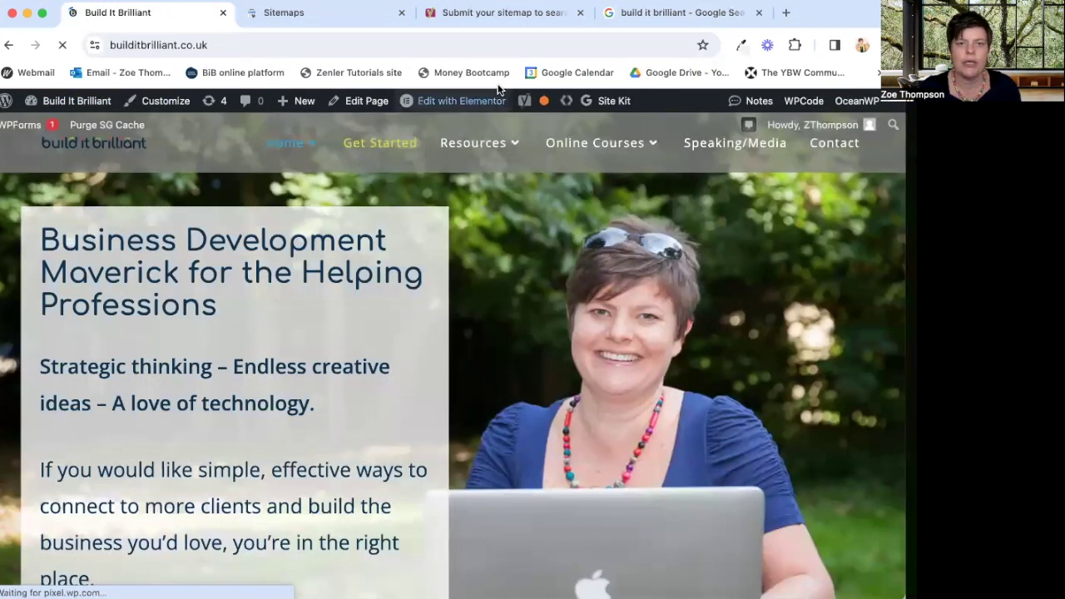
pyautogui.moveTo(607, 102)
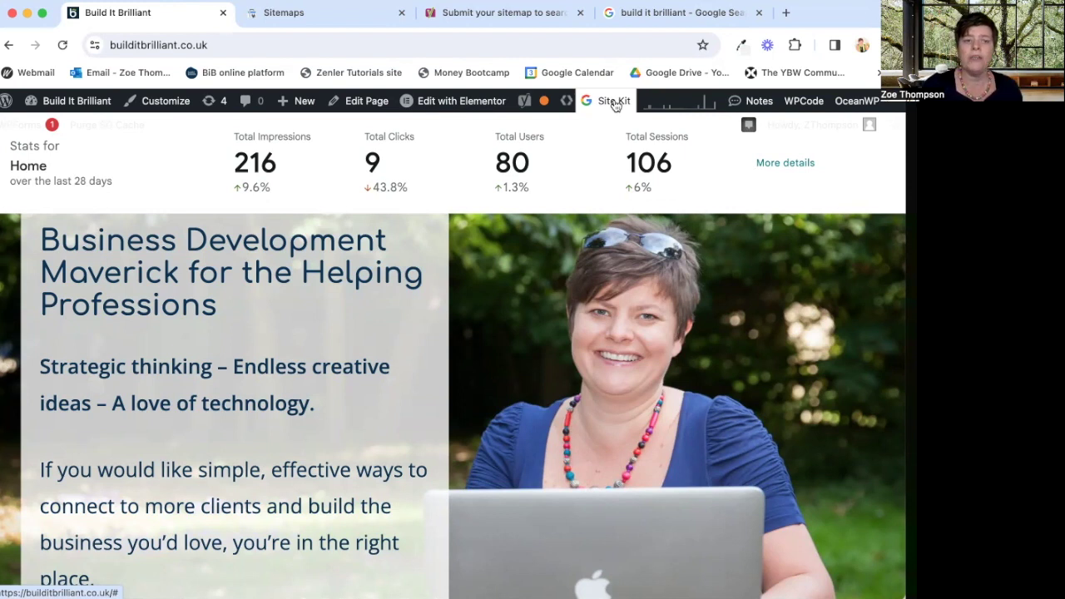
# Switch to the Google Search Console sitemap report and dismiss the URL inspection suggestion.
pyautogui.click(341, 19)
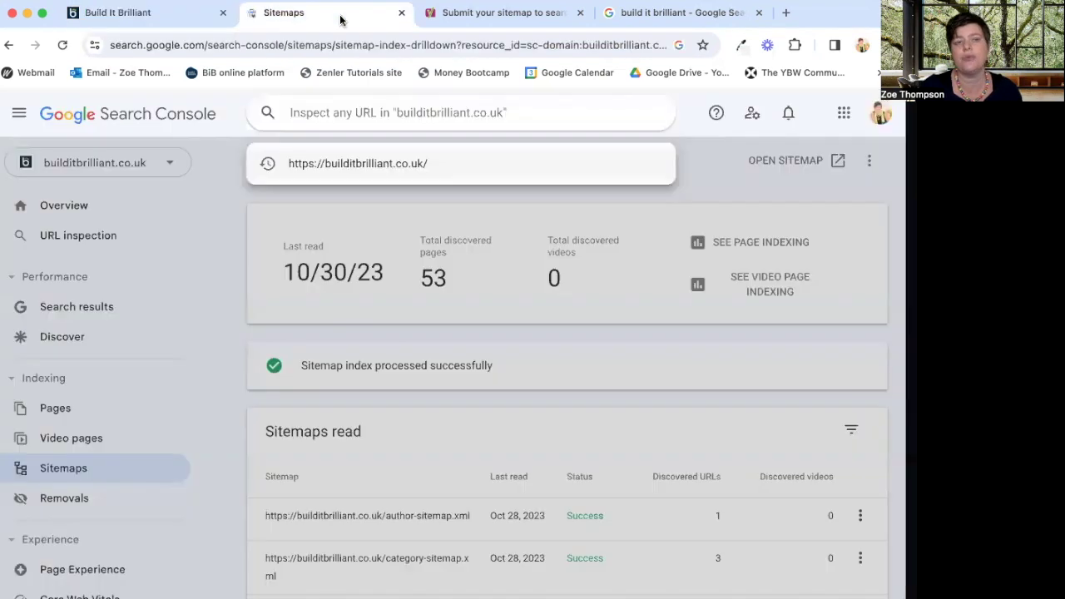
pyautogui.click(192, 267)
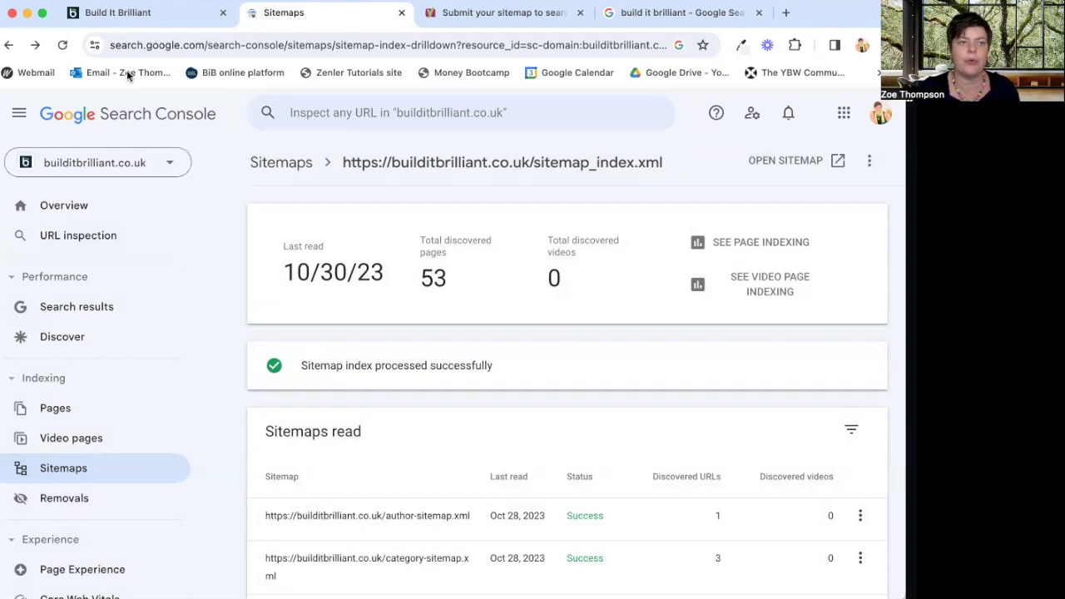
# Go back to the site's WordPress dashboard and open the Yoast SEO settings.
pyautogui.click(125, 13)
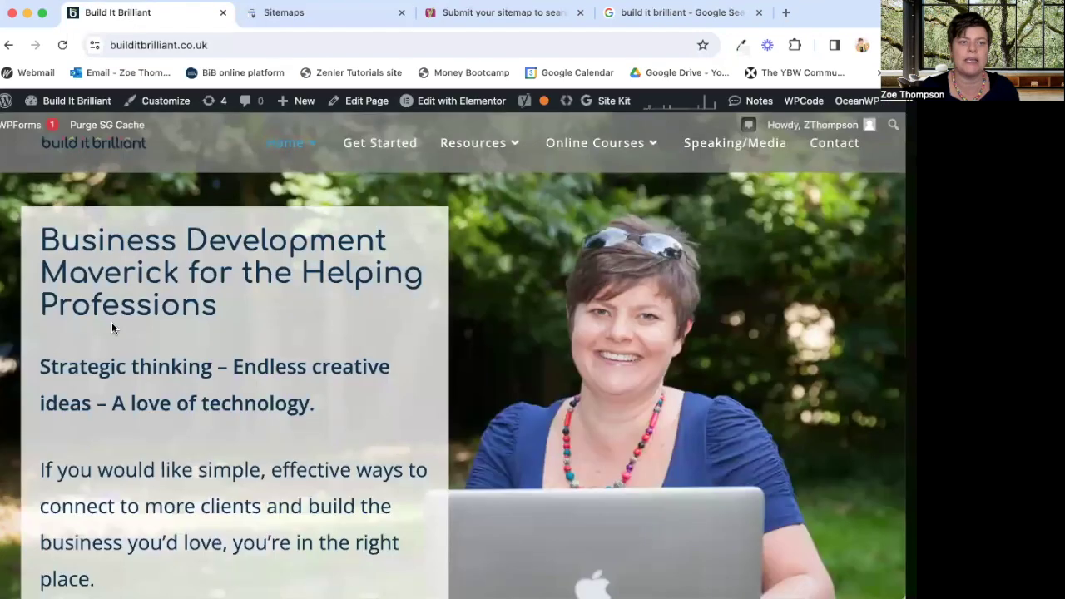
pyautogui.click(65, 103)
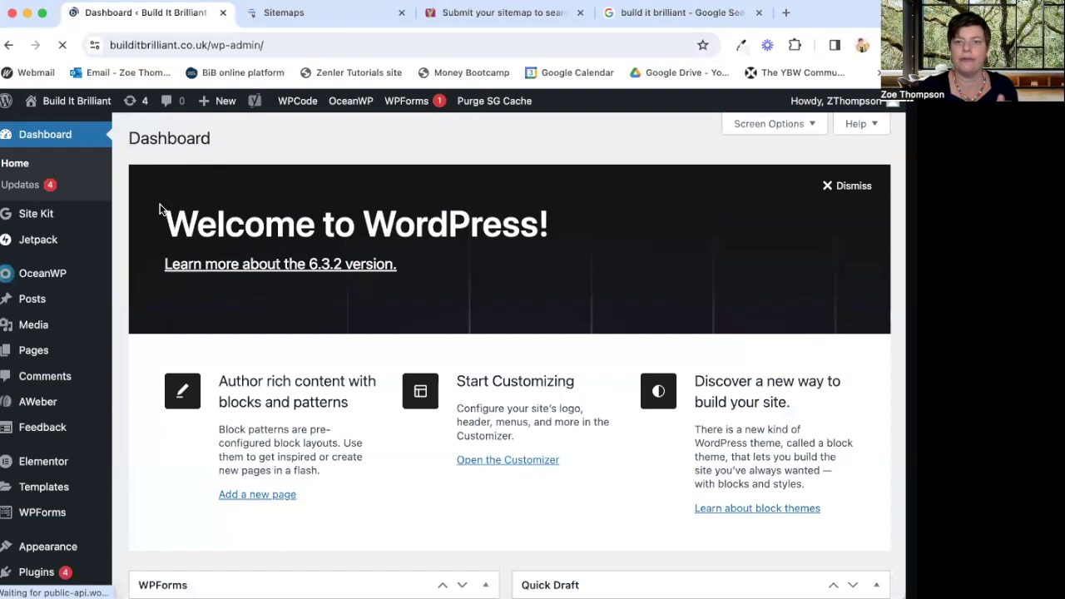
pyautogui.moveTo(85, 492)
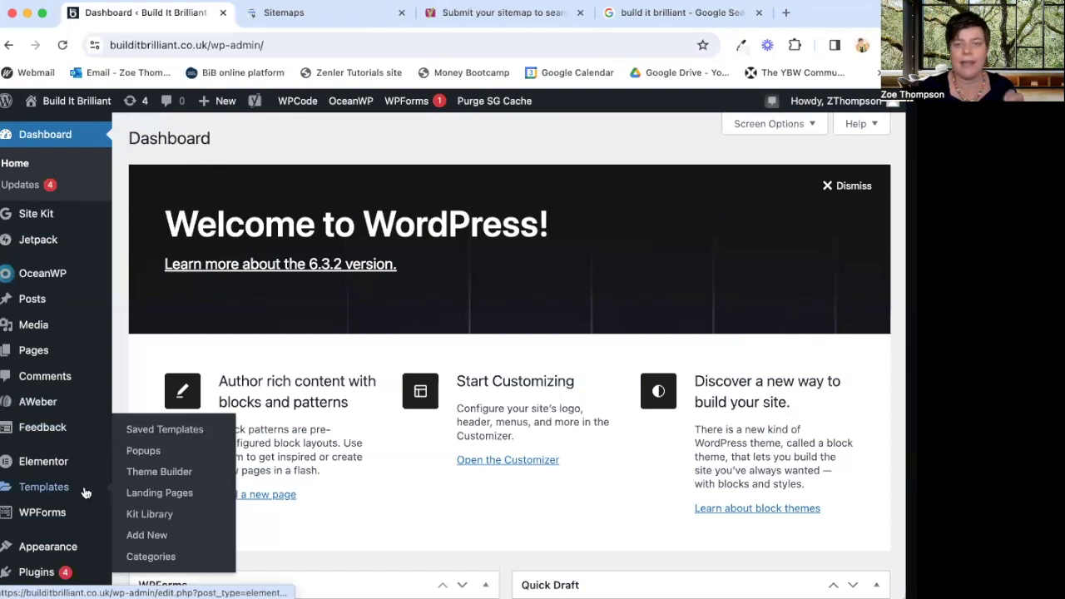
pyautogui.scroll(-3, 85, 493)
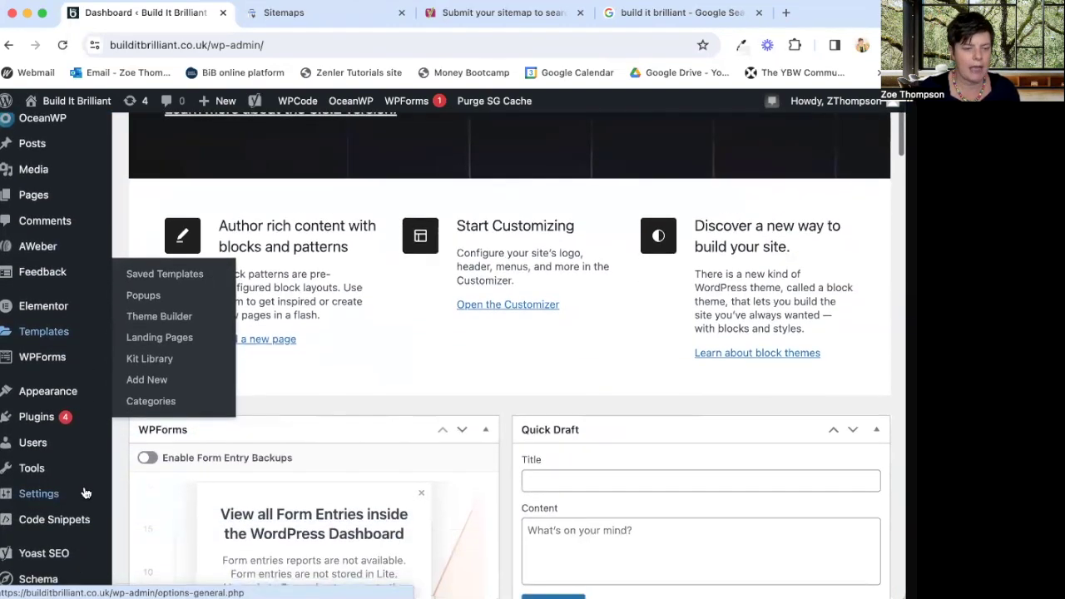
pyautogui.scroll(-1, 50, 507)
pyautogui.moveTo(33, 520)
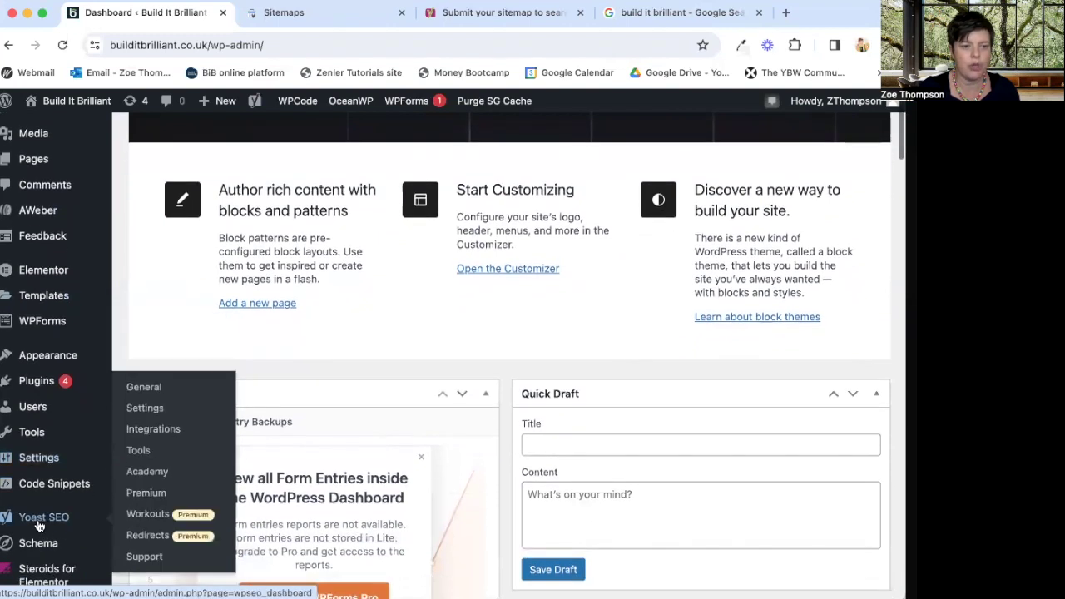
pyautogui.click(147, 409)
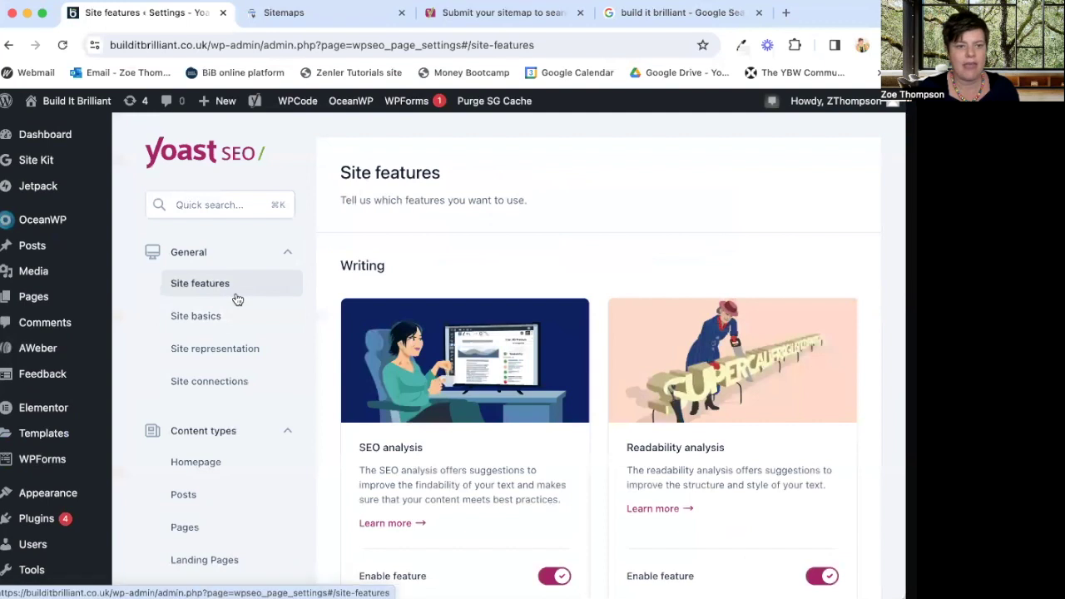
# Search the Yoast SEO settings for "sitemap", go to the XML sitemaps feature, and highlight "XML sitemaps" in its description.
pyautogui.scroll(-1, 218, 393)
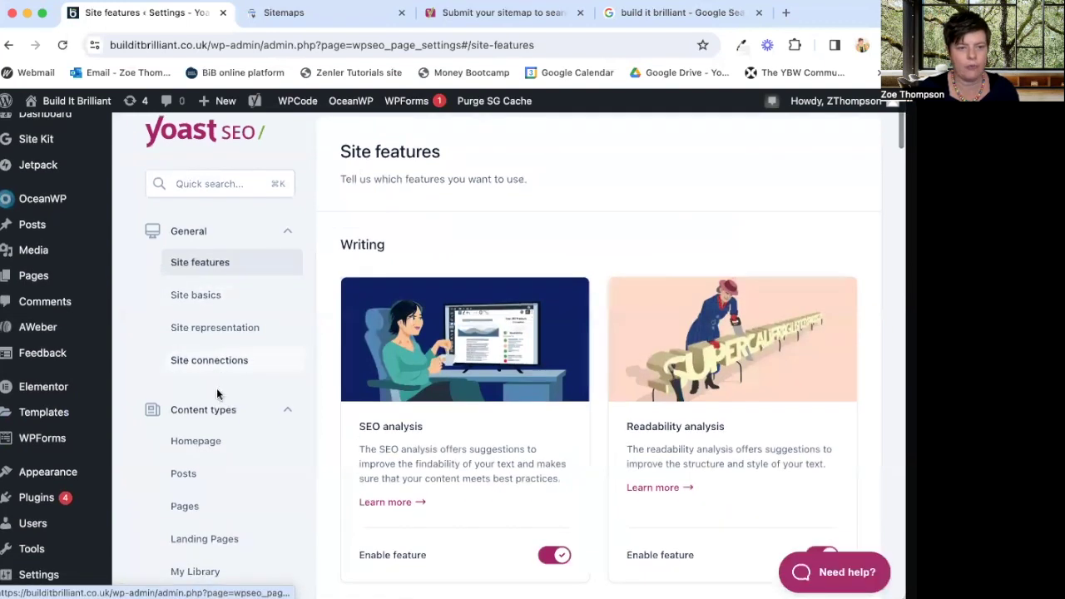
pyautogui.click(188, 185)
pyautogui.write('site')
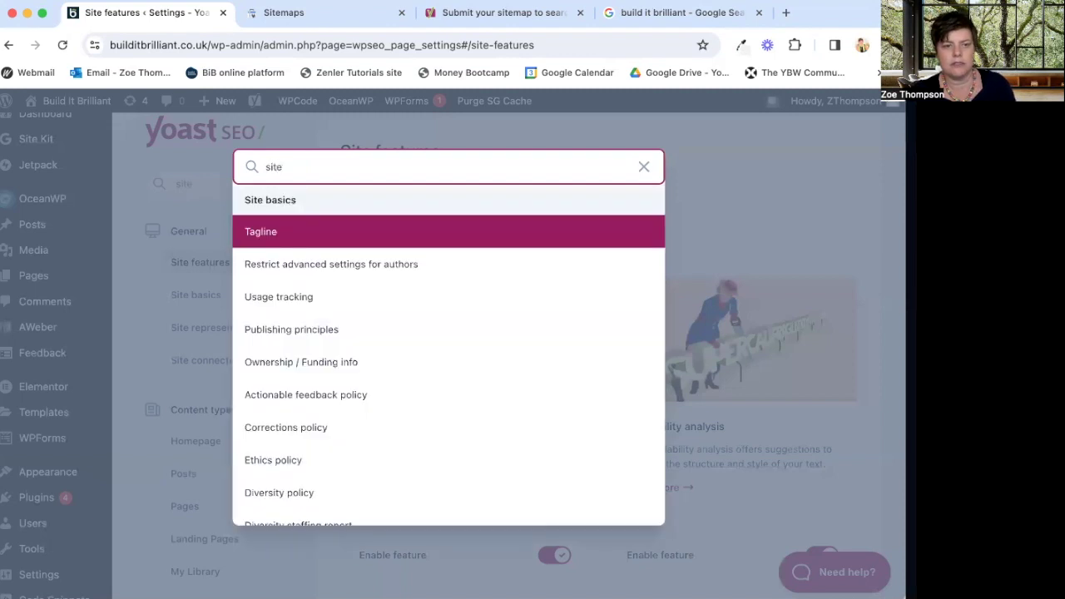
pyautogui.write('map')
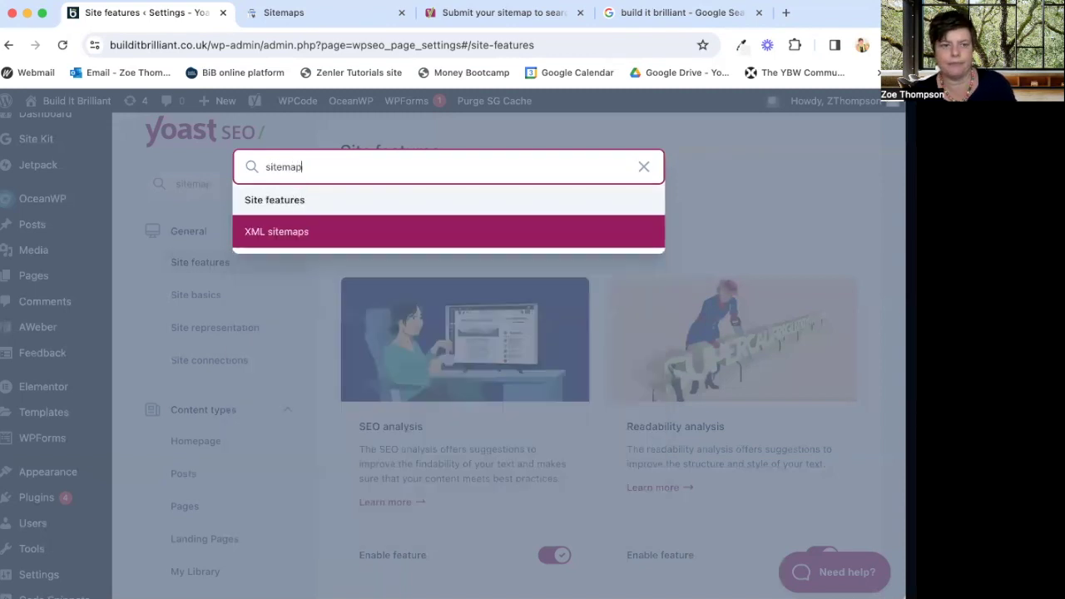
pyautogui.click(339, 229)
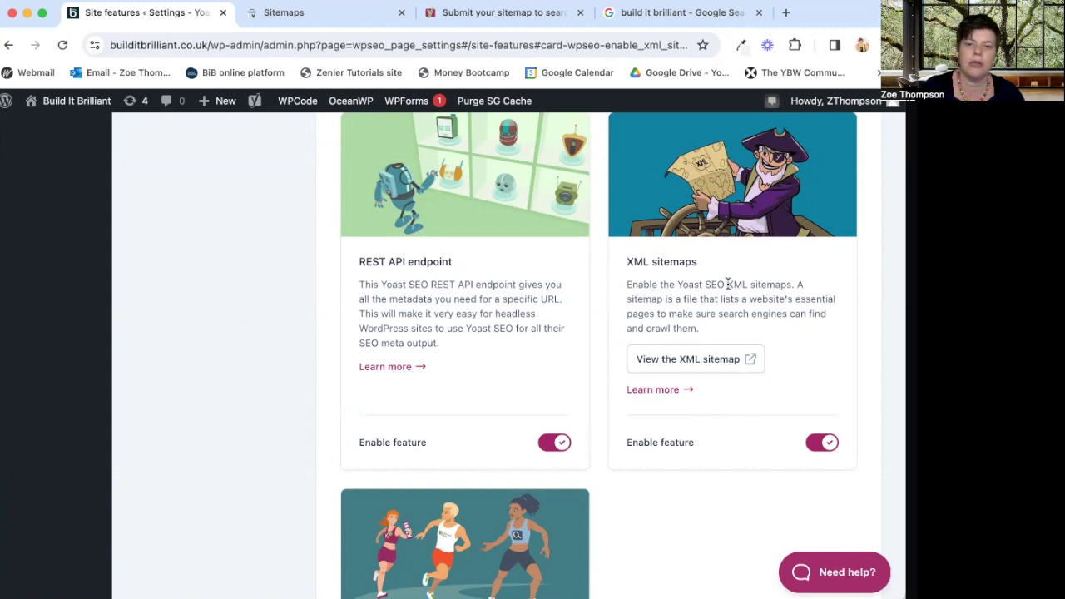
pyautogui.moveTo(728, 284); pyautogui.dragTo(799, 286)
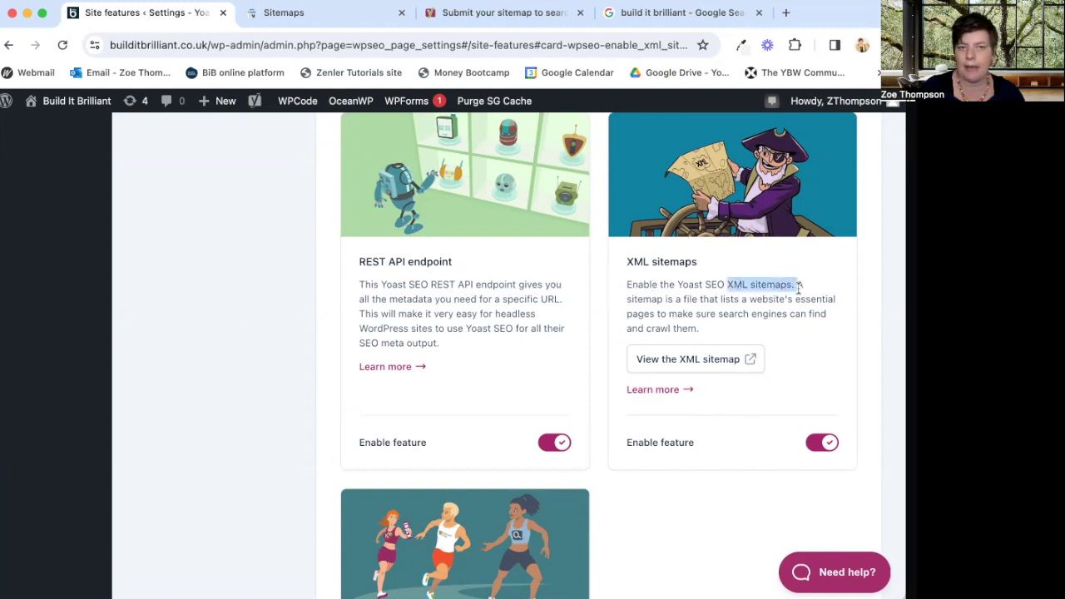
# Switch to Google Search Console and open the Sitemaps page for adding a new sitemap to builditbrilliant.co.uk.
pyautogui.click(297, 14)
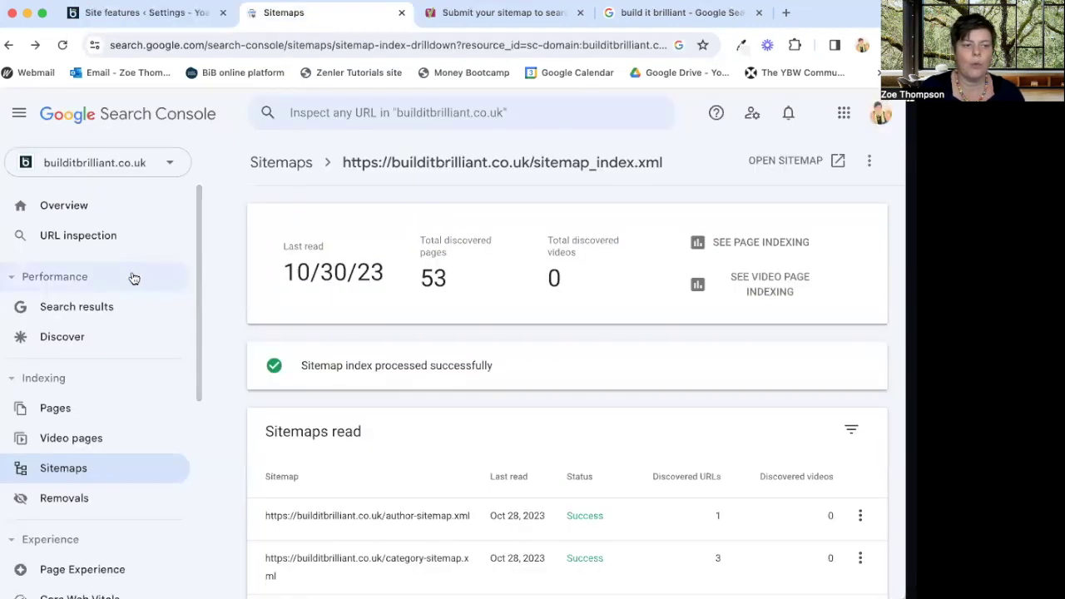
pyautogui.click(89, 468)
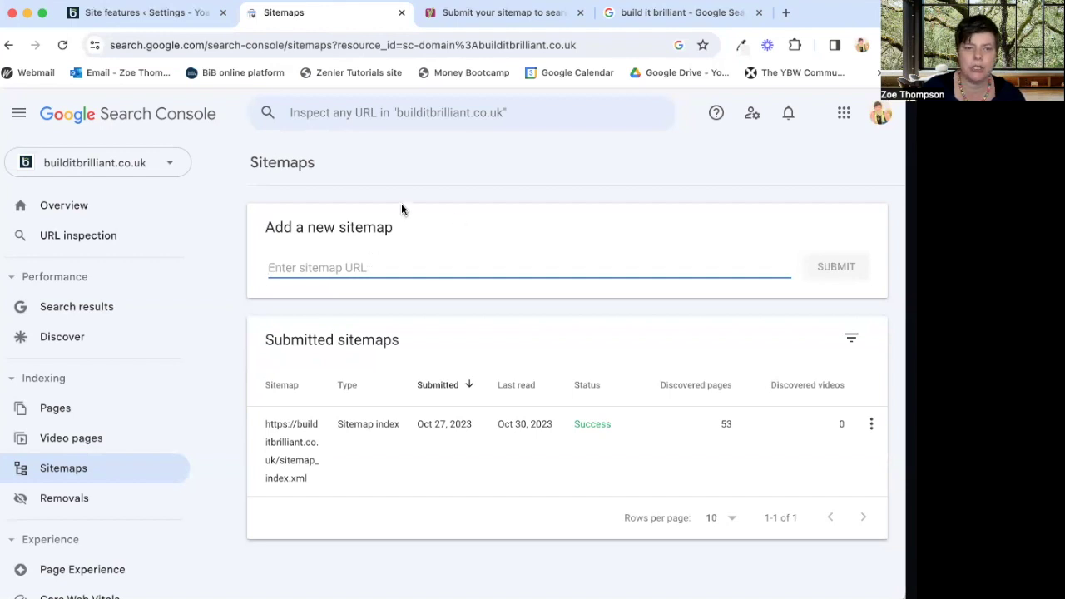
# Return to the Build It Brilliant WordPress dashboard and open the Site Kit dashboard at its search traffic overview.
pyautogui.click(136, 15)
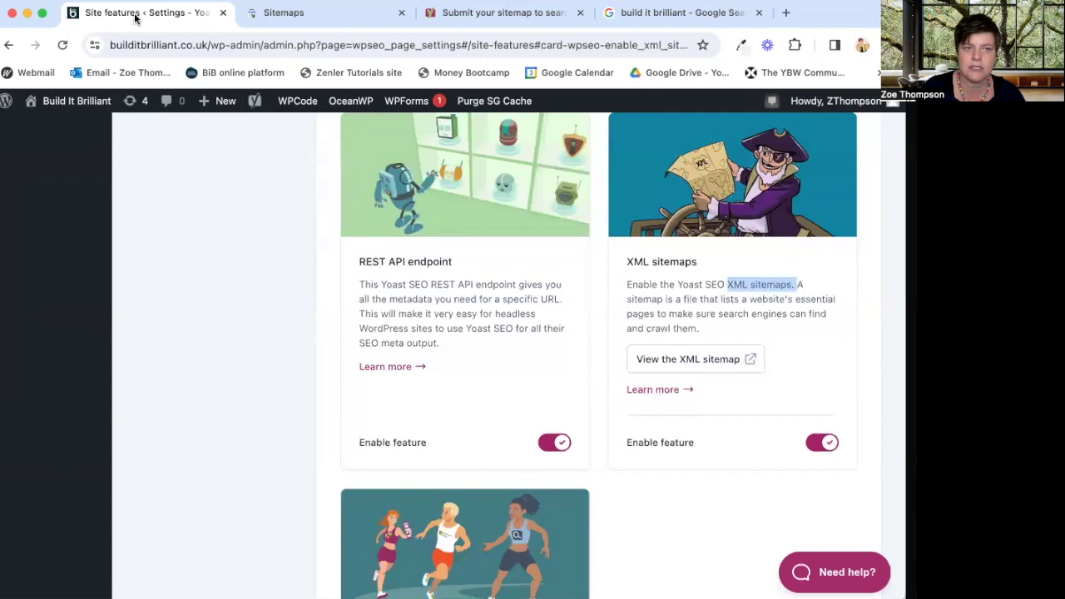
pyautogui.moveTo(75, 103)
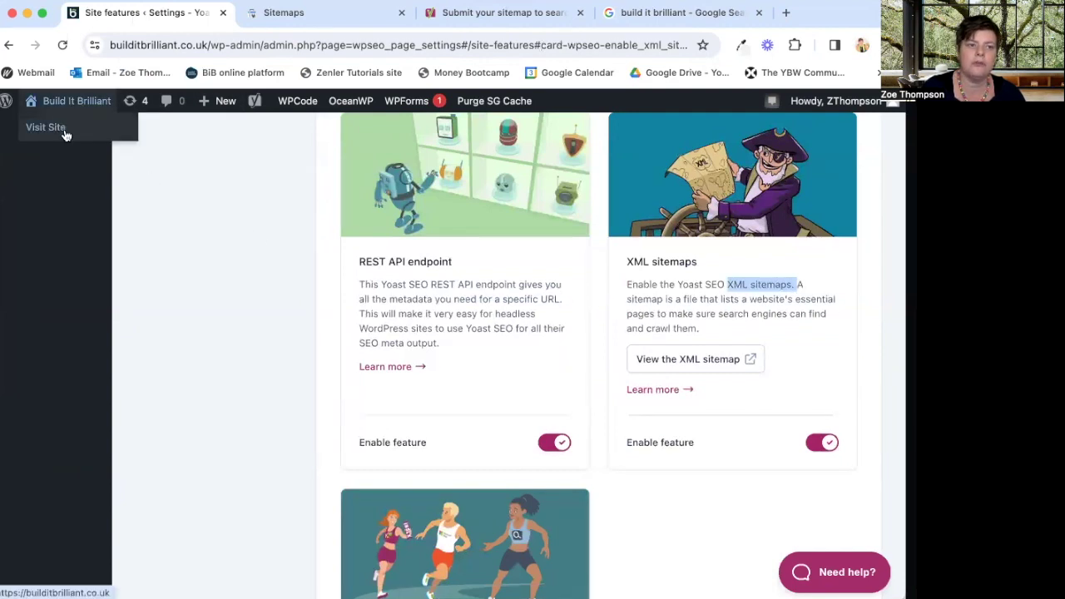
pyautogui.click(84, 107)
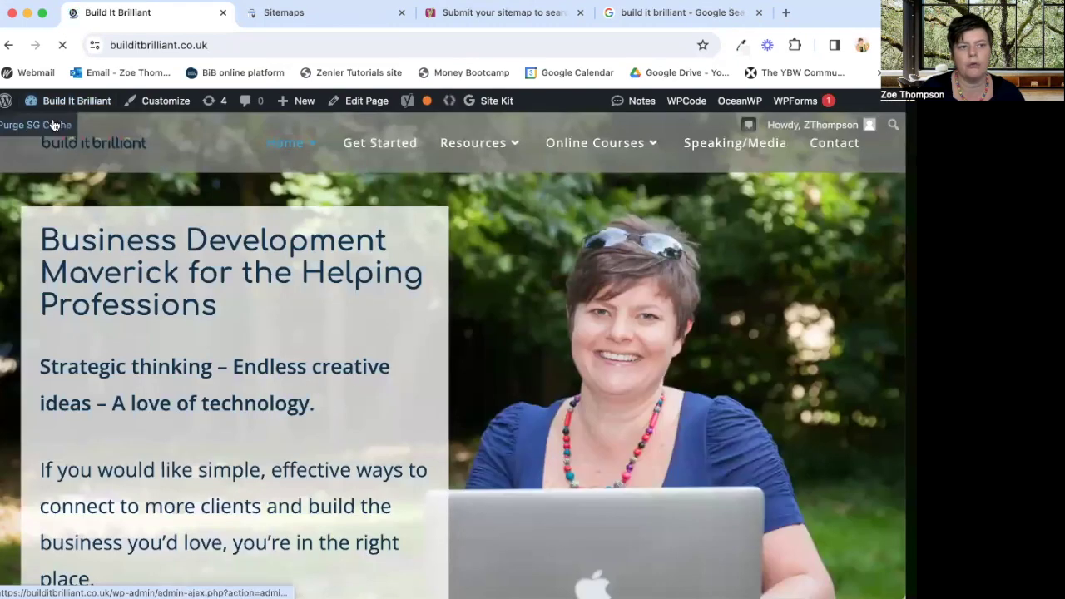
pyautogui.moveTo(82, 108)
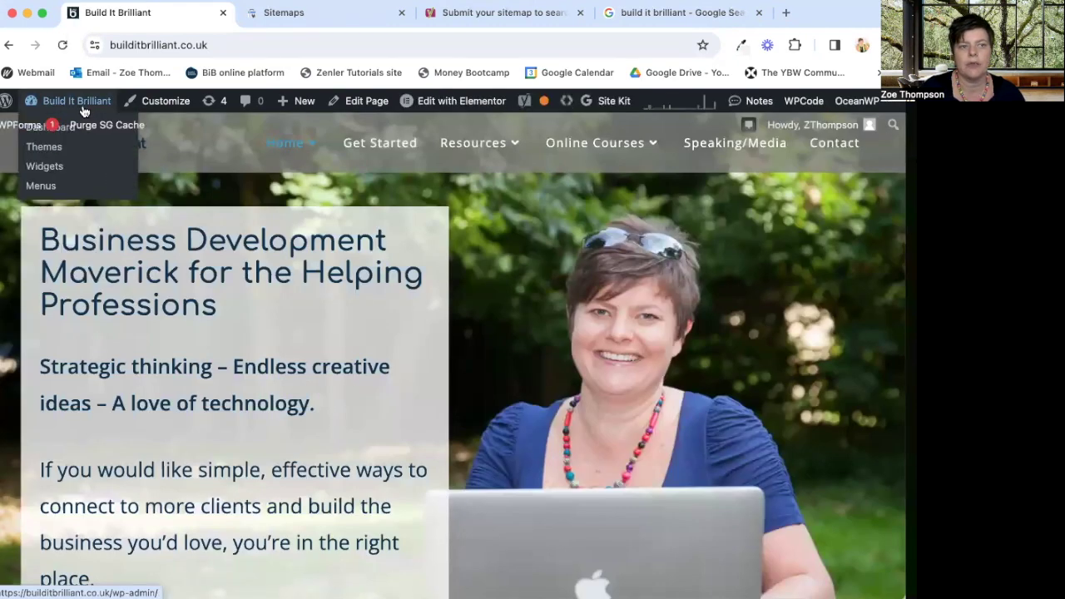
pyautogui.click(87, 106)
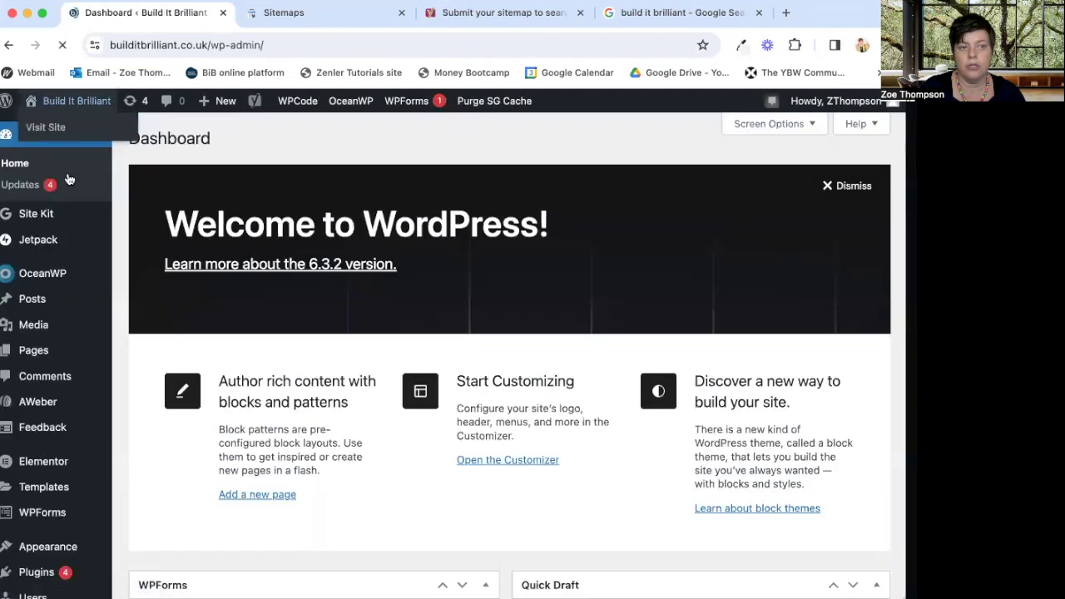
pyautogui.click(35, 217)
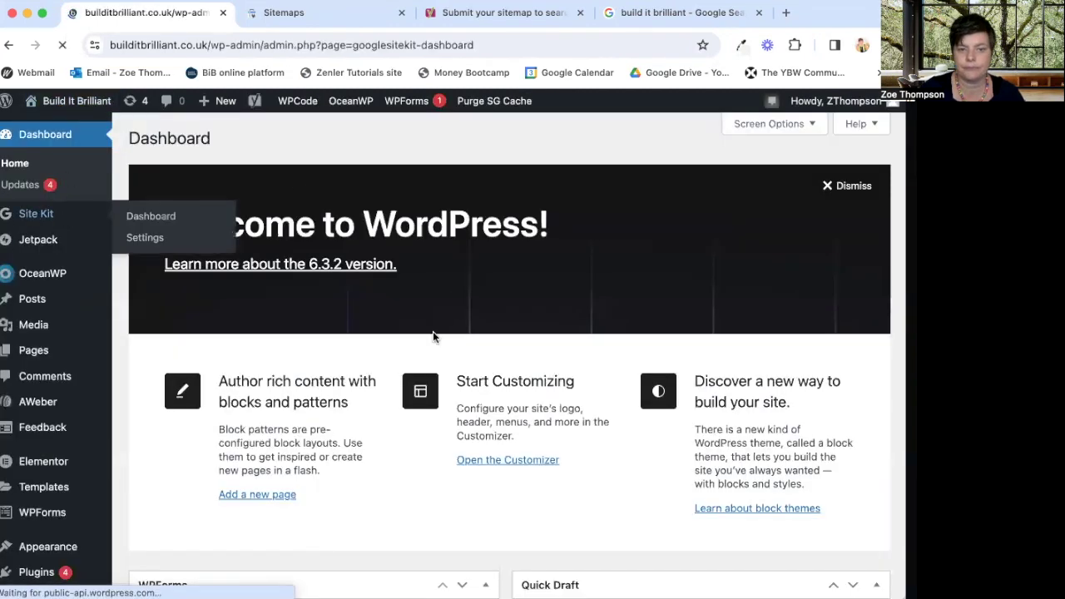
pyautogui.scroll(-5, 433, 337)
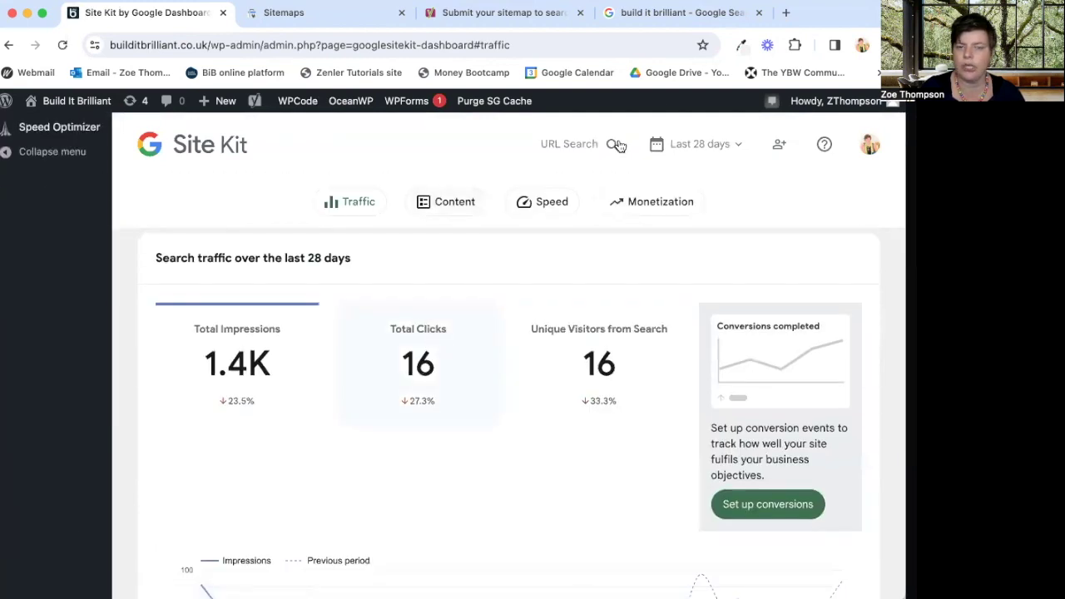
# Switch to the Google results for "build it brilliant", highlight the whole builditbrilliant.co.uk listing including its sub-page links, and clear the highlight.
pyautogui.click(653, 15)
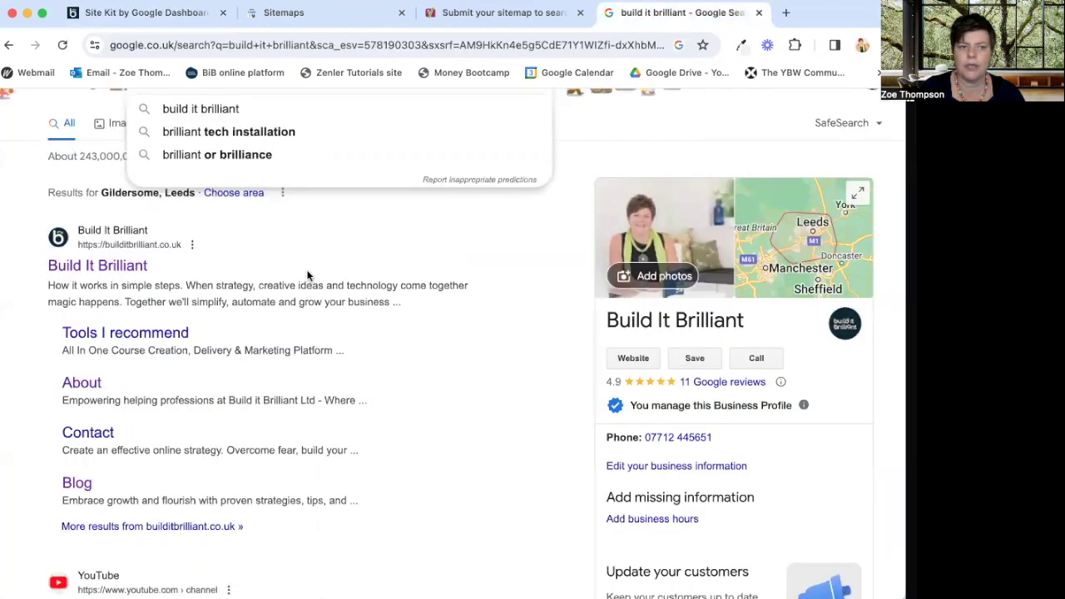
pyautogui.moveTo(35, 219); pyautogui.dragTo(431, 524)
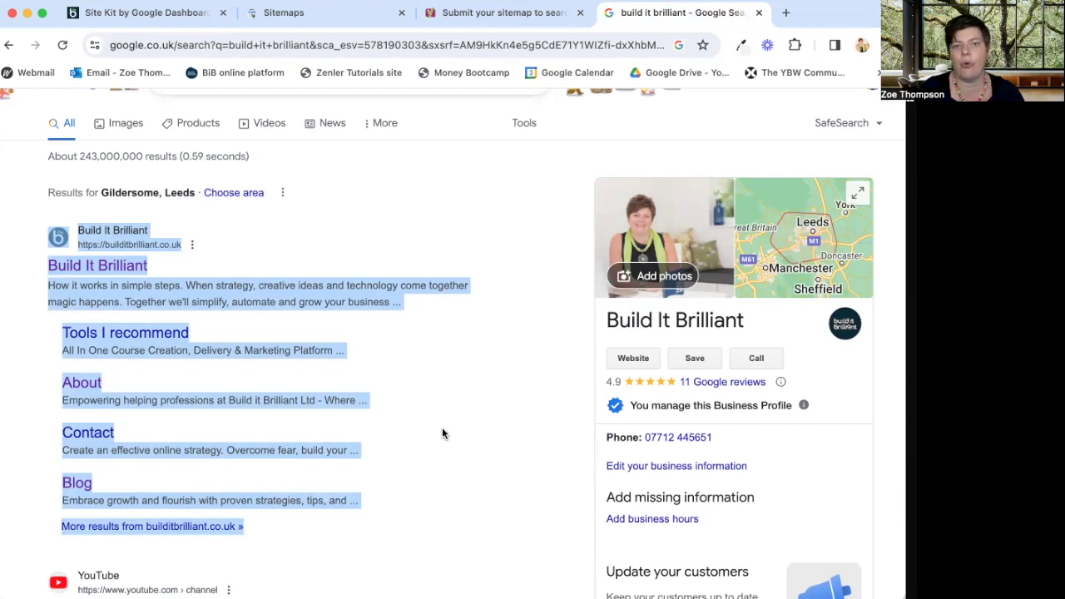
pyautogui.scroll(1, 442, 432)
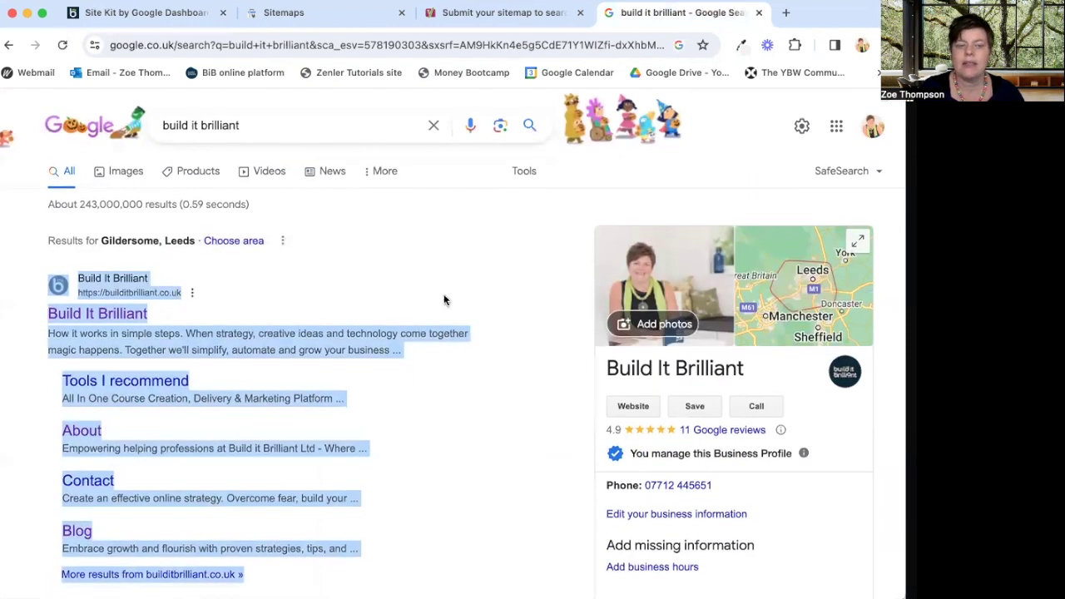
pyautogui.click(430, 293)
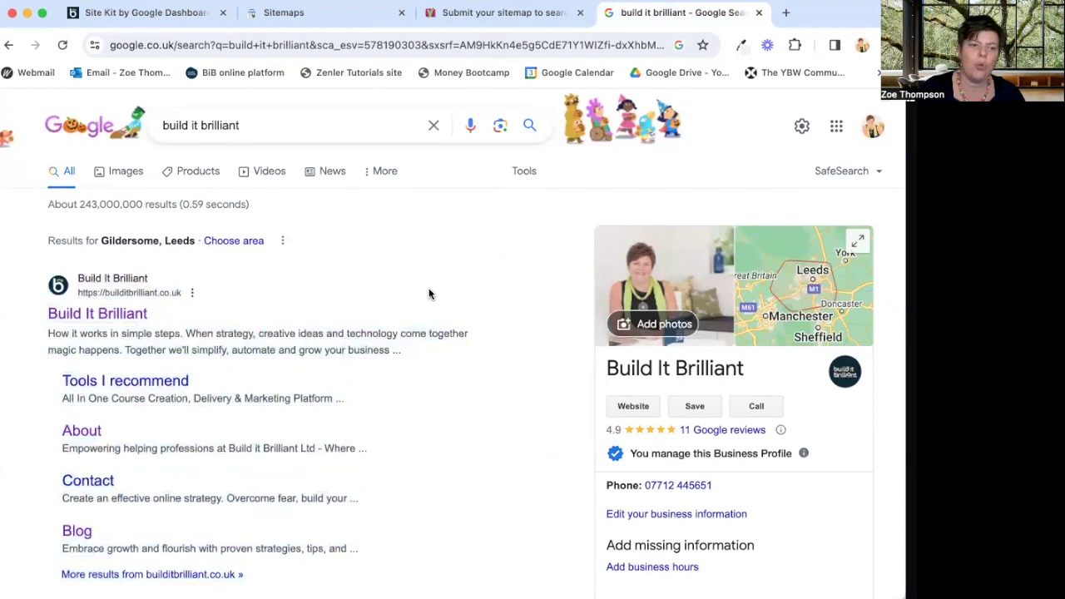